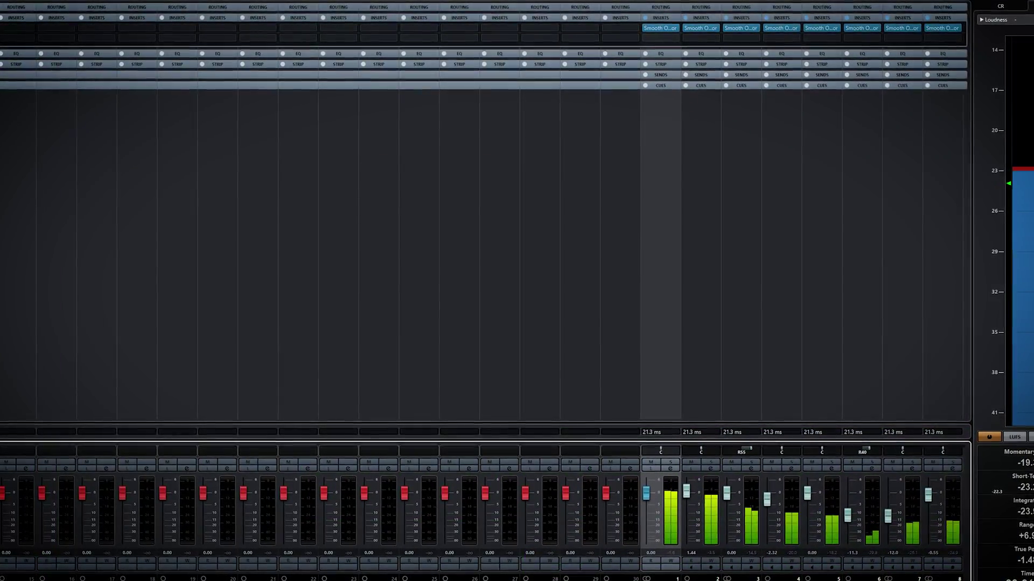
# Toggle between the MixConsole and Project window with F3, then open Smooth Operator on the Keys track.
pyautogui.hscroll(3, 485, 269)
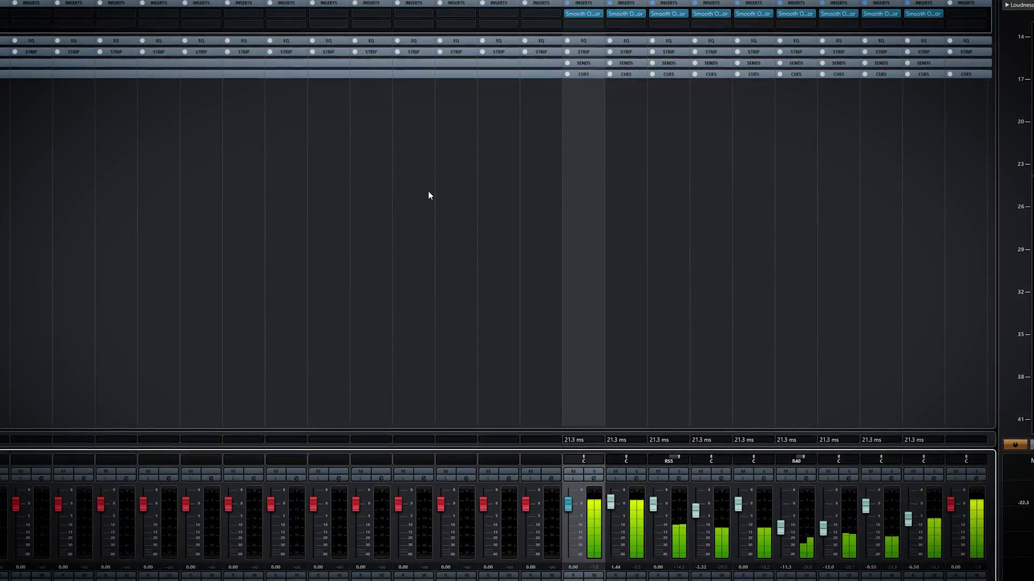
pyautogui.press('F3')
pyautogui.hscroll(-2, 587, 307)
pyautogui.hscroll(4, 587, 307)
pyautogui.hscroll(10, 269, 127)
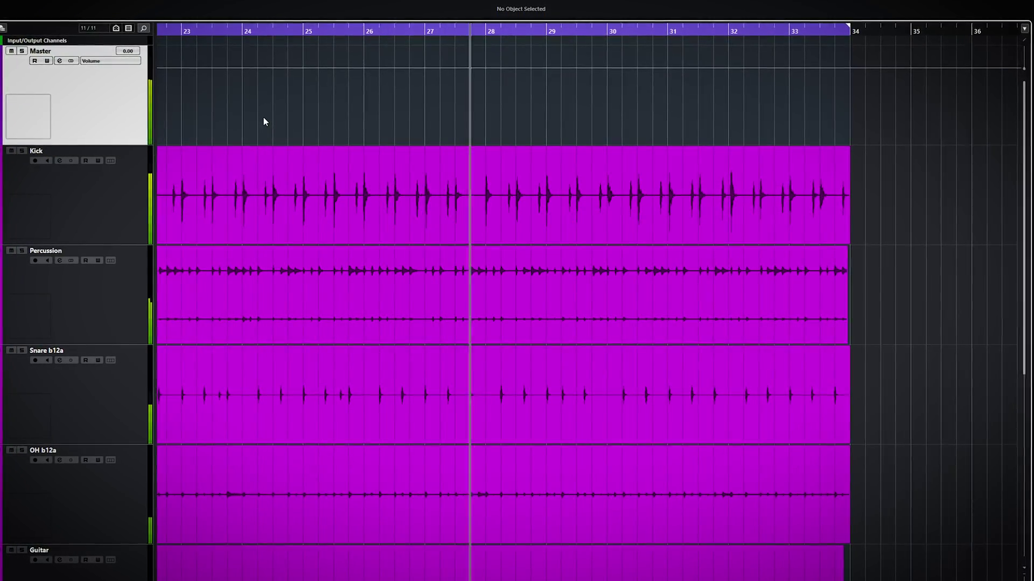
pyautogui.press('F3')
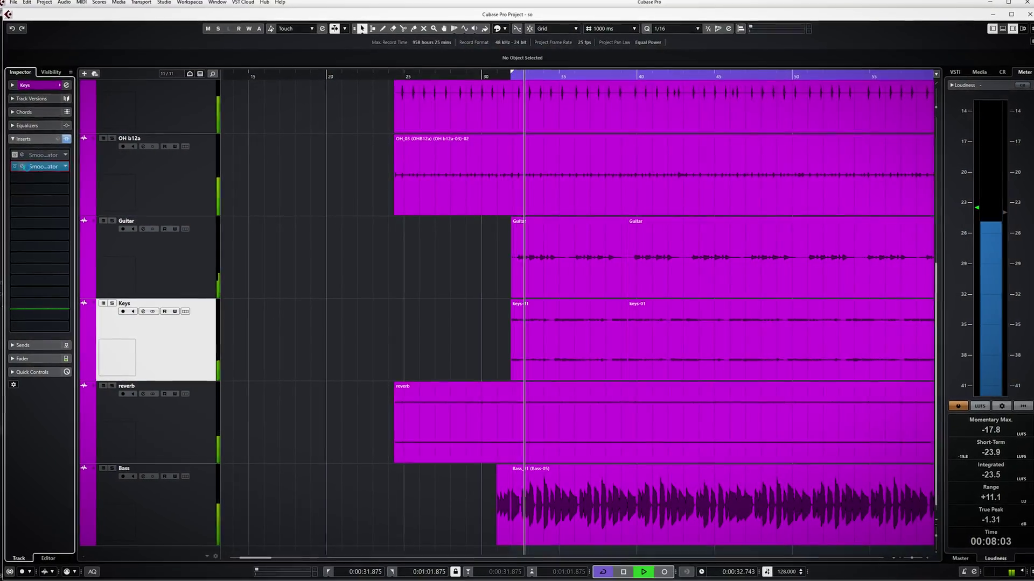
pyautogui.click(37, 165)
# Move and enlarge the Keys Smooth Operator window, then nudge the band near 1.3 kHz.
pyautogui.moveTo(487, 190); pyautogui.dragTo(370, 129)
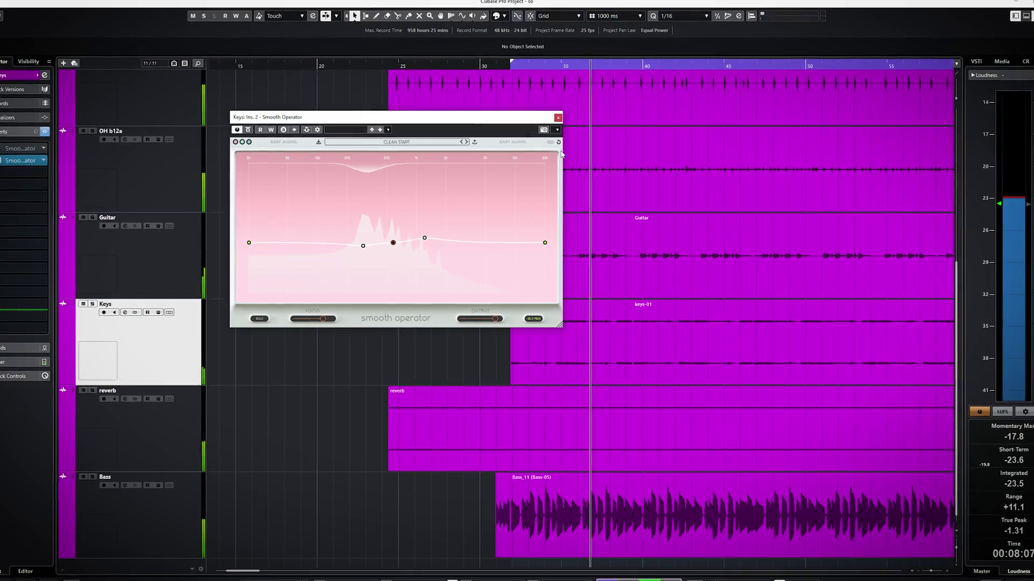
pyautogui.moveTo(560, 324); pyautogui.dragTo(840, 497)
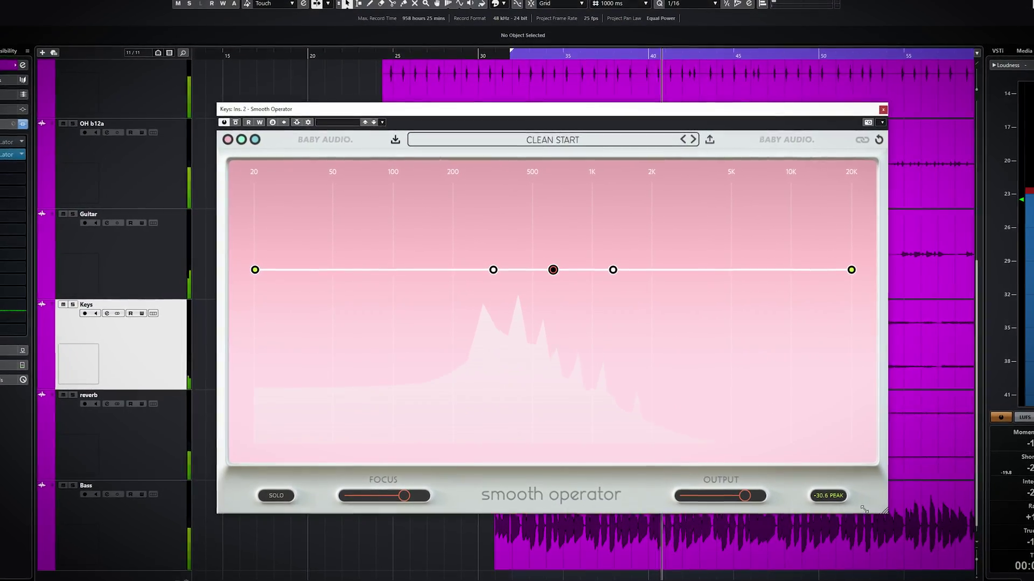
pyautogui.moveTo(610, 110); pyautogui.dragTo(572, 76)
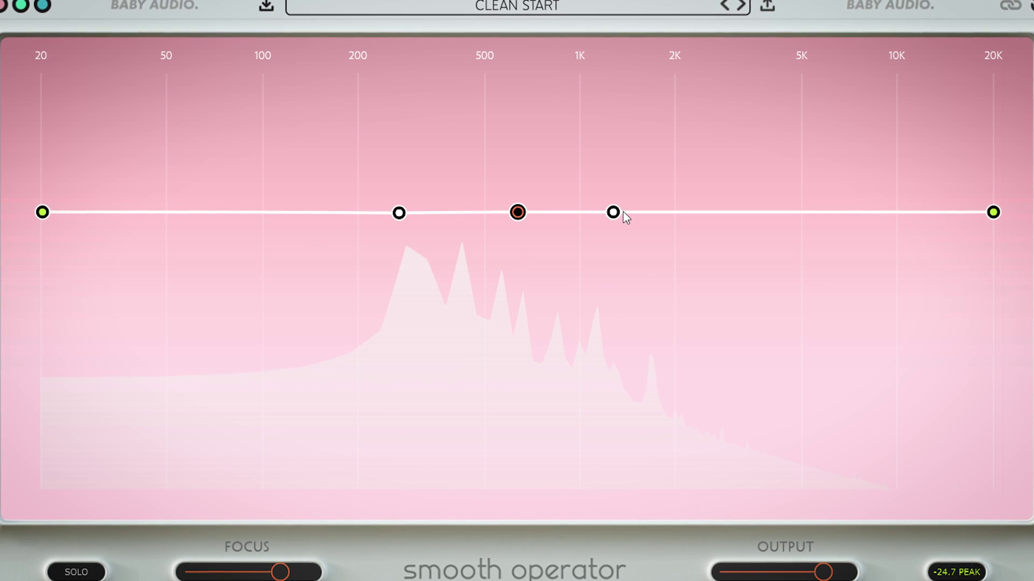
pyautogui.moveTo(614, 212); pyautogui.dragTo(621, 214)
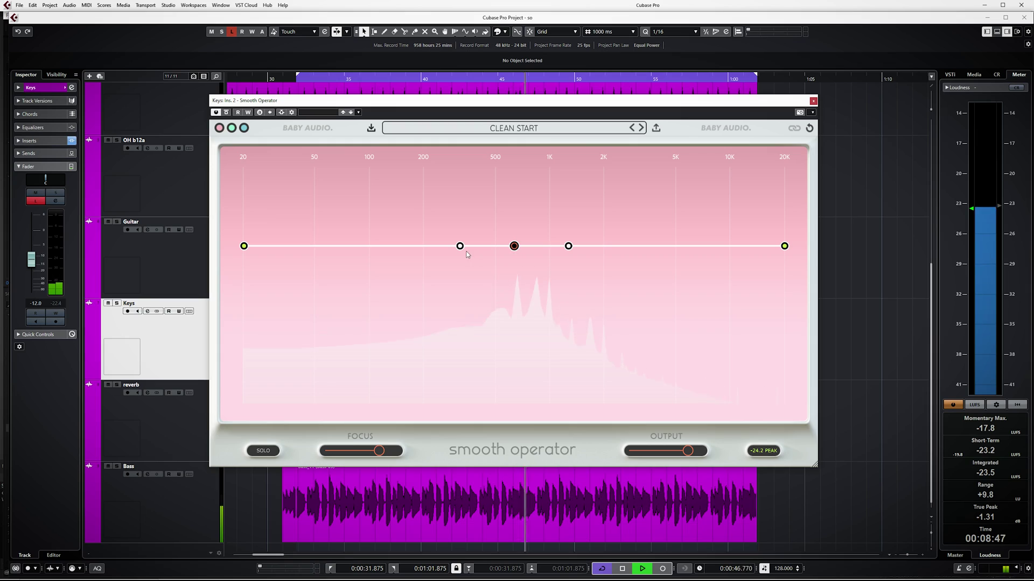
# Lower the 289 Hz band to about -8.7 dB and 1 kHz to about -11 dB, auditioning with SOLO.
pyautogui.moveTo(514, 248); pyautogui.dragTo(513, 250)
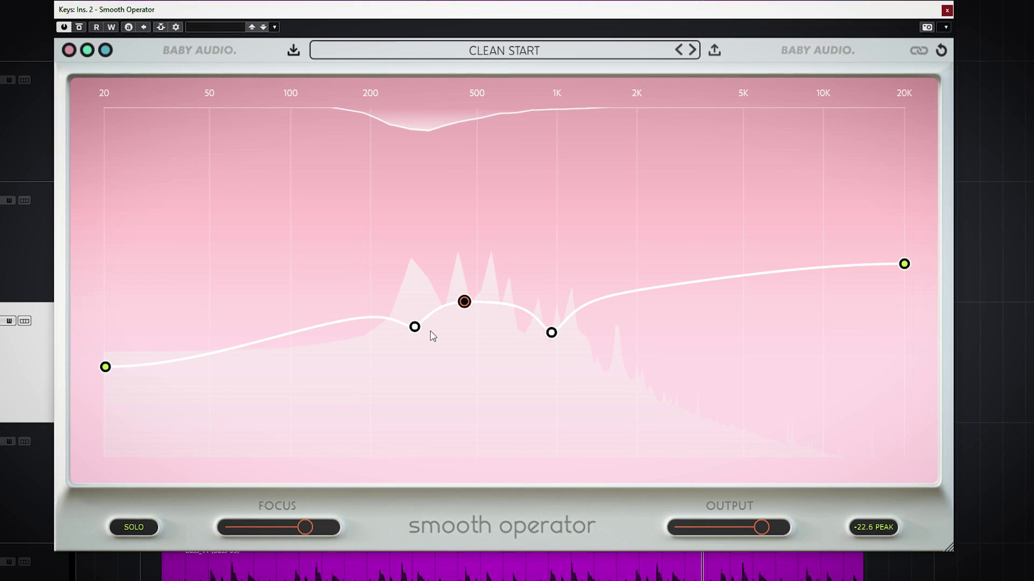
pyautogui.moveTo(413, 329); pyautogui.dragTo(413, 340)
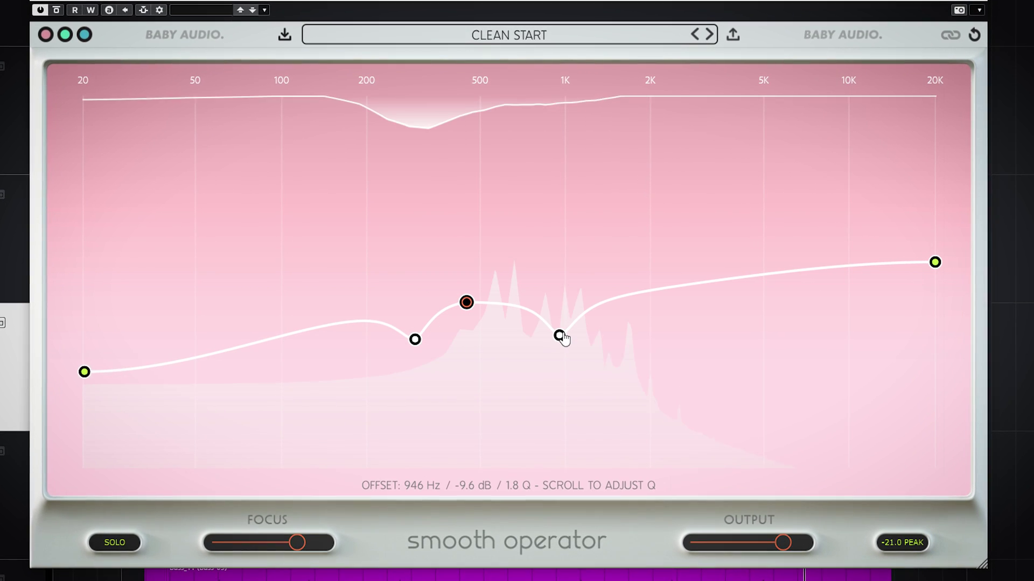
pyautogui.moveTo(561, 338); pyautogui.dragTo(560, 343)
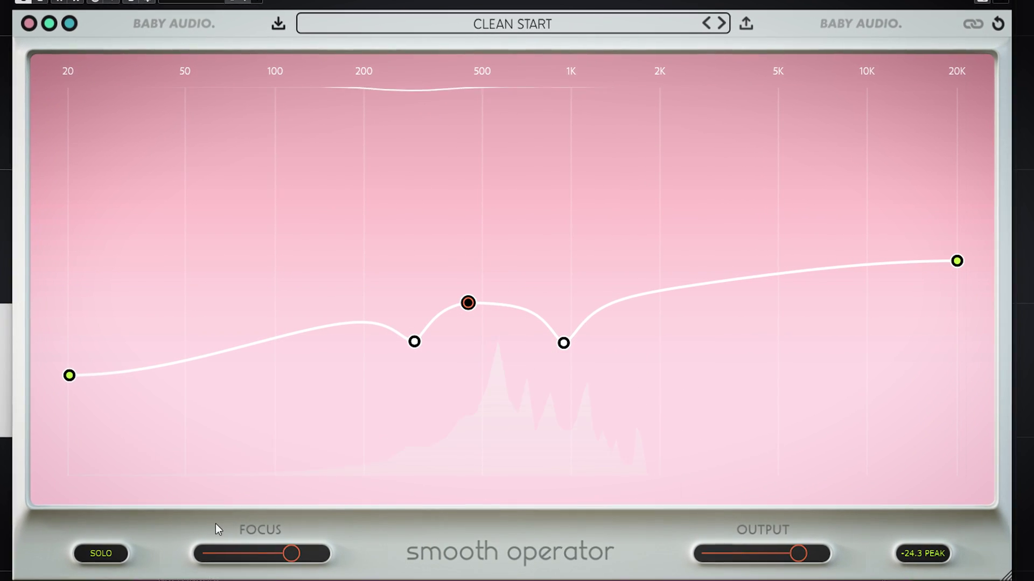
pyautogui.click(111, 553)
pyautogui.click(102, 563)
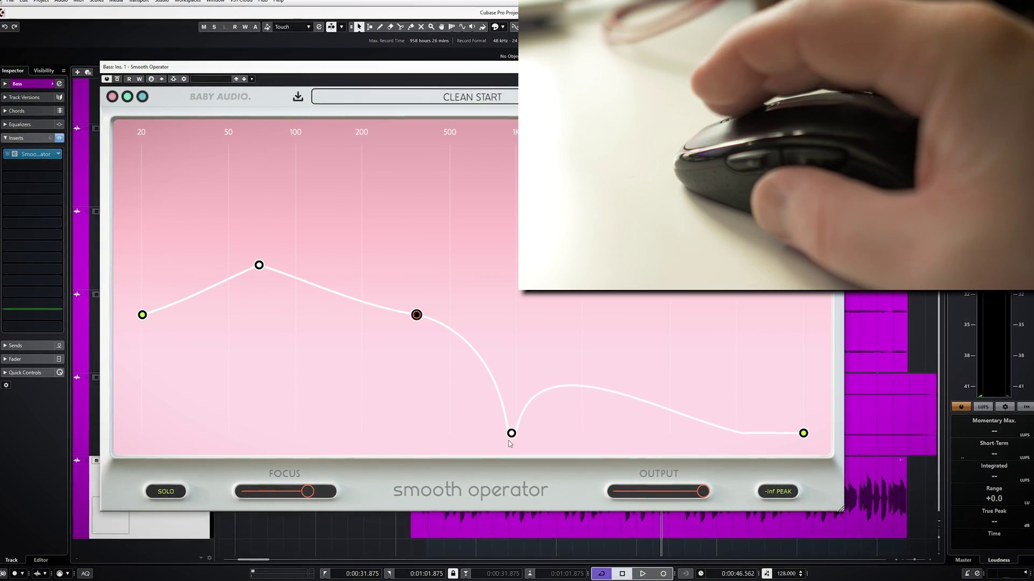
# Set the Keys Smooth Operator Focus amount to 100.
pyautogui.moveTo(512, 437)
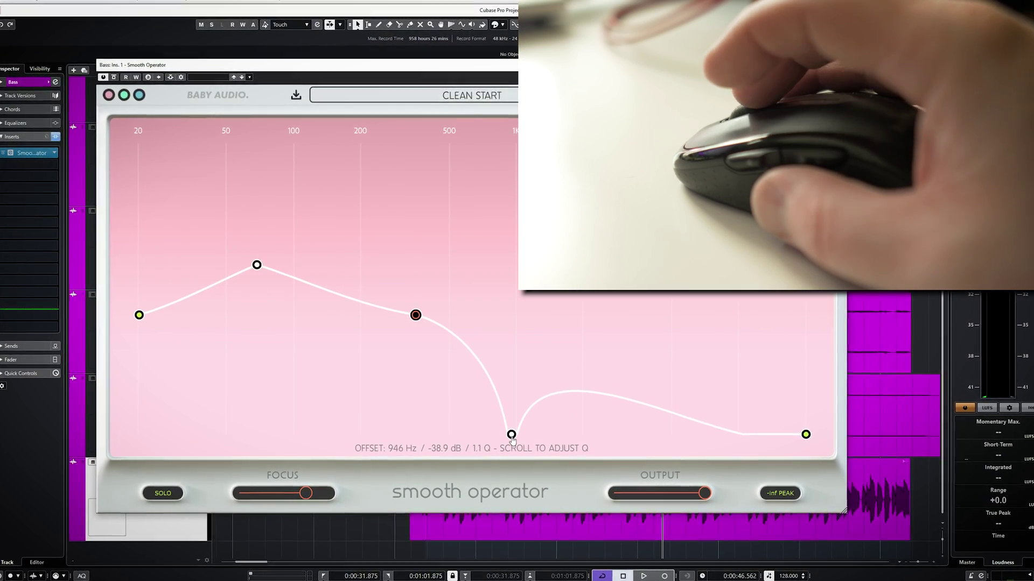
pyautogui.scroll(-5, 512, 438)
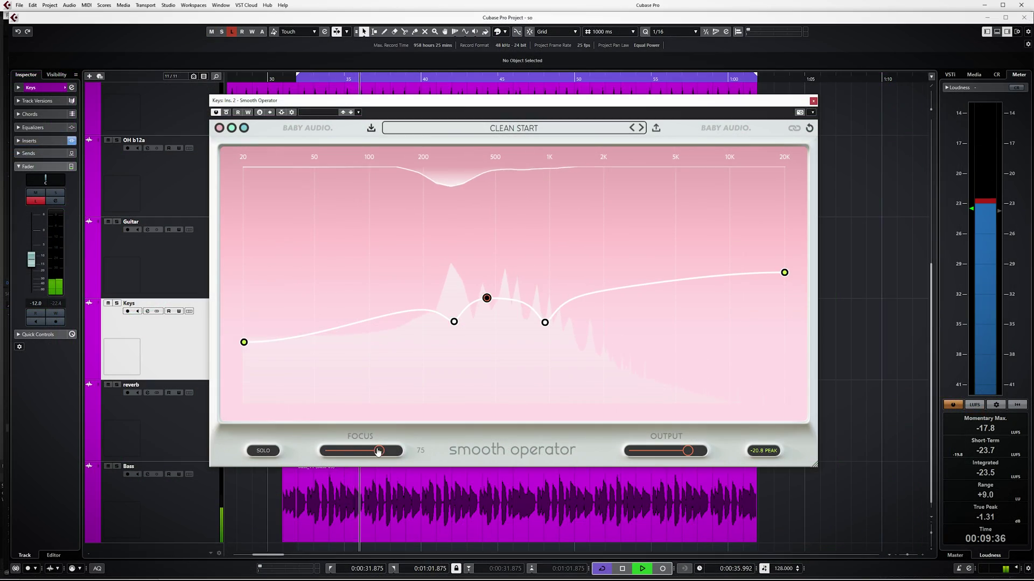
pyautogui.moveTo(378, 451); pyautogui.dragTo(348, 452)
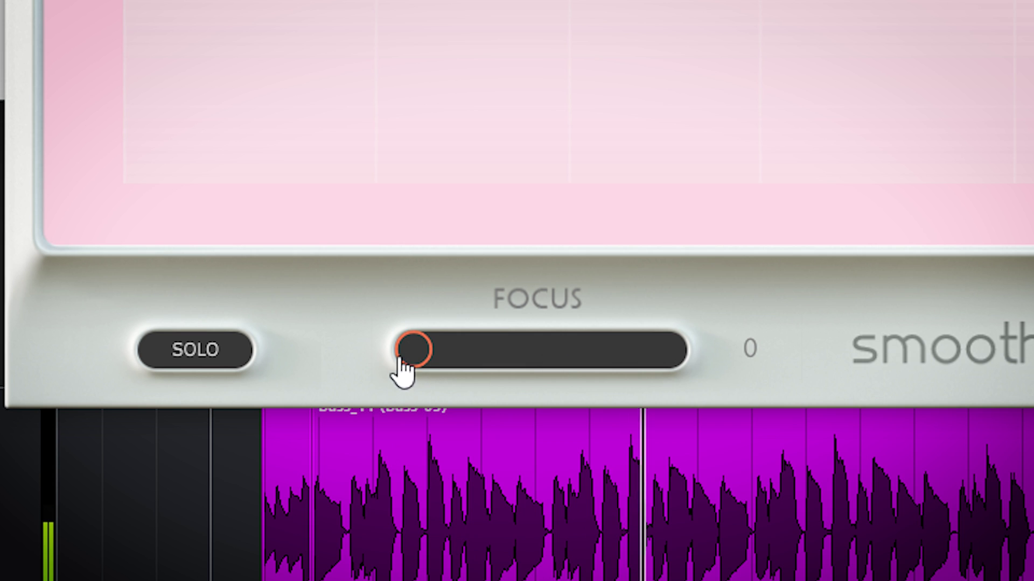
pyautogui.moveTo(419, 359); pyautogui.dragTo(811, 377)
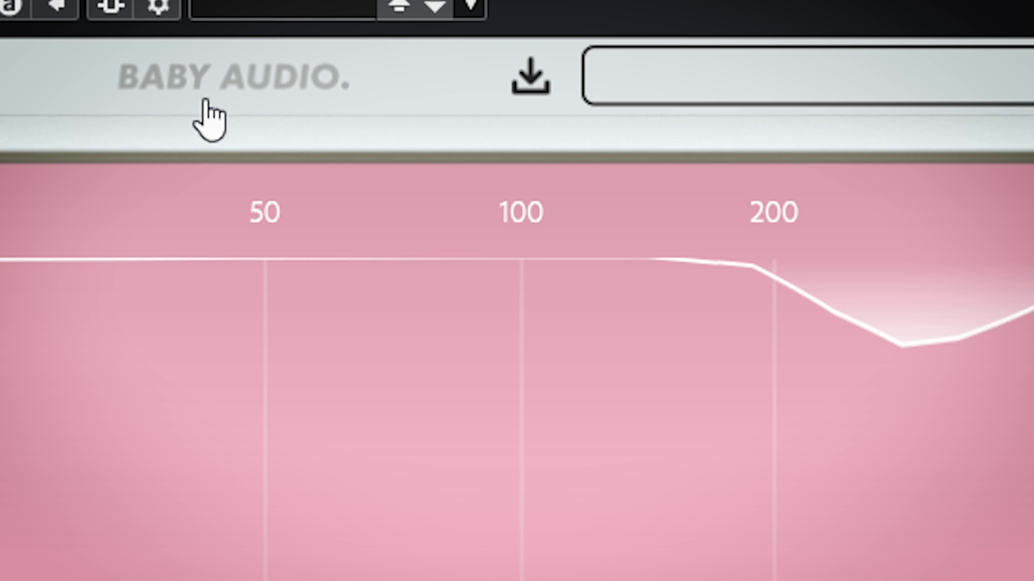
# Bypass and reactivate the plugin, then switch its colour theme to green.
pyautogui.click(230, 76)
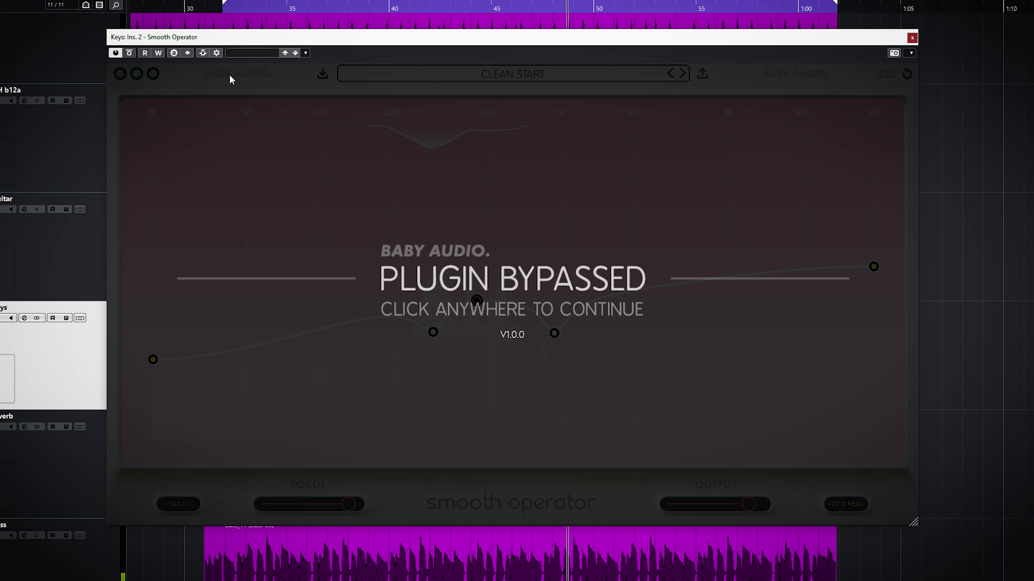
pyautogui.click(218, 72)
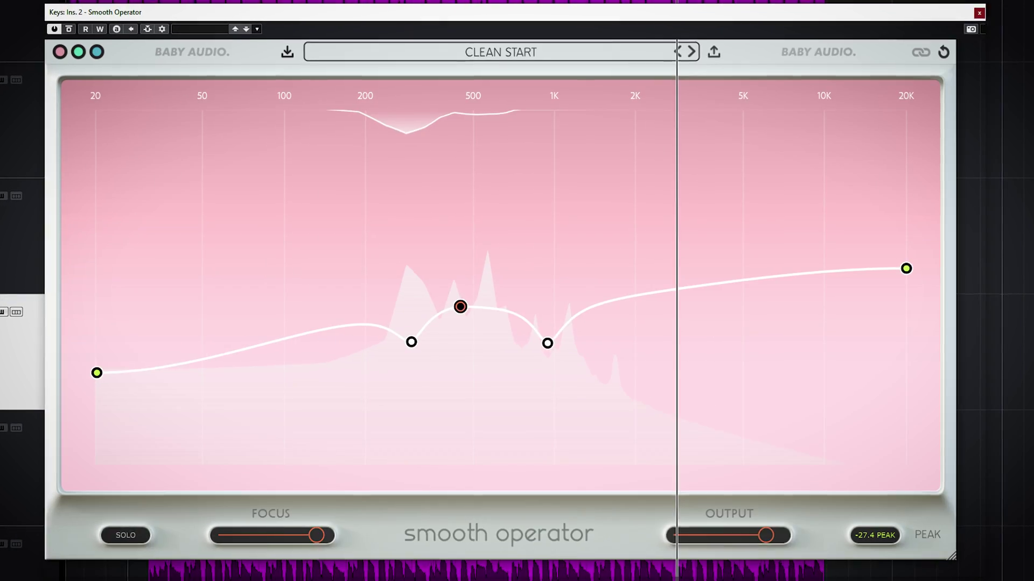
pyautogui.click(96, 52)
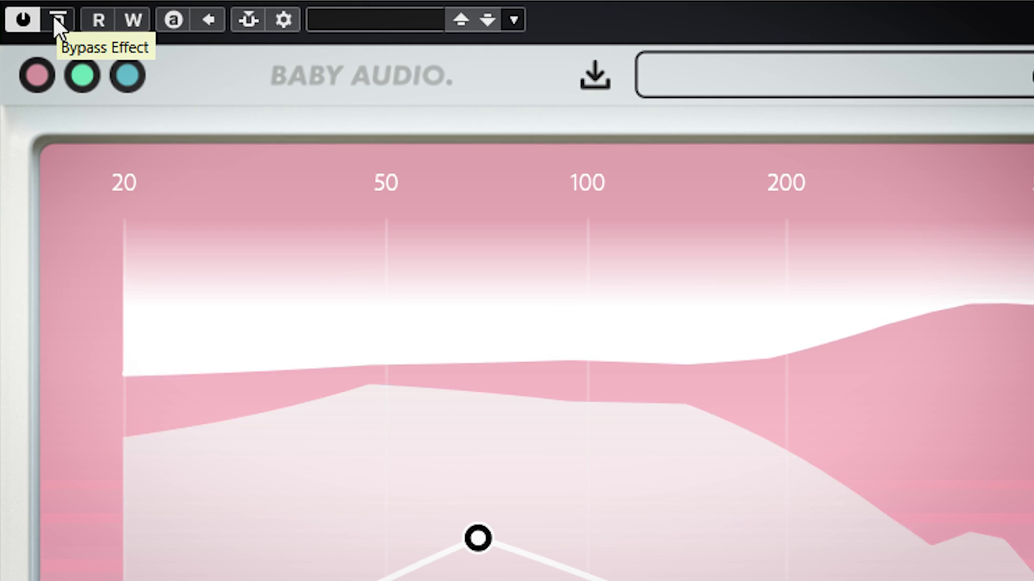
# Bypass the plugin to compare, then shift the low band from about 67 Hz to 64 Hz.
pyautogui.click(57, 19)
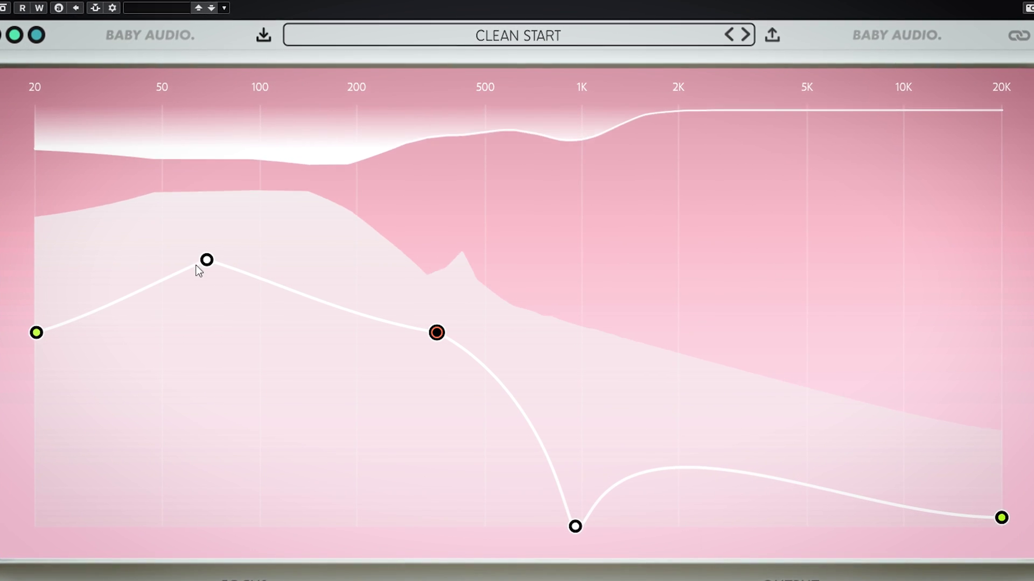
pyautogui.moveTo(209, 272)
pyautogui.moveTo(209, 272); pyautogui.dragTo(196, 270)
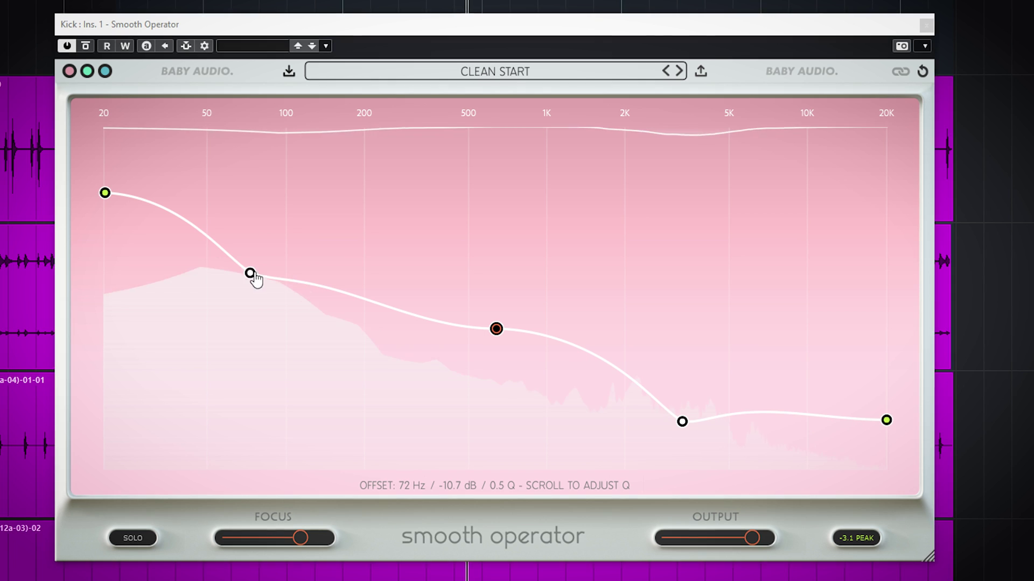
# Solo the kick's removed resonances, then bypass and restore the plugin to compare the dry kick.
pyautogui.click(132, 539)
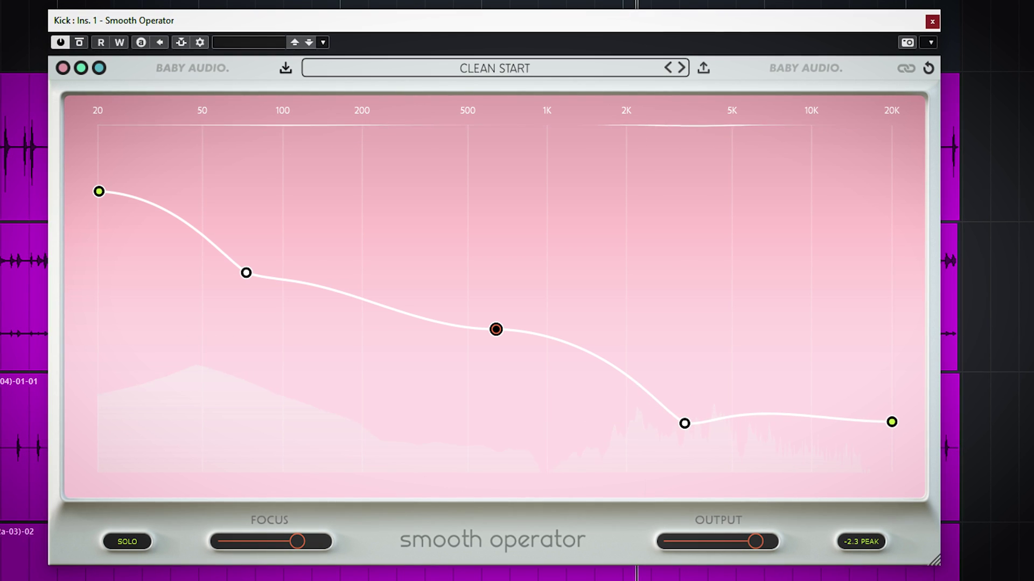
pyautogui.click(79, 41)
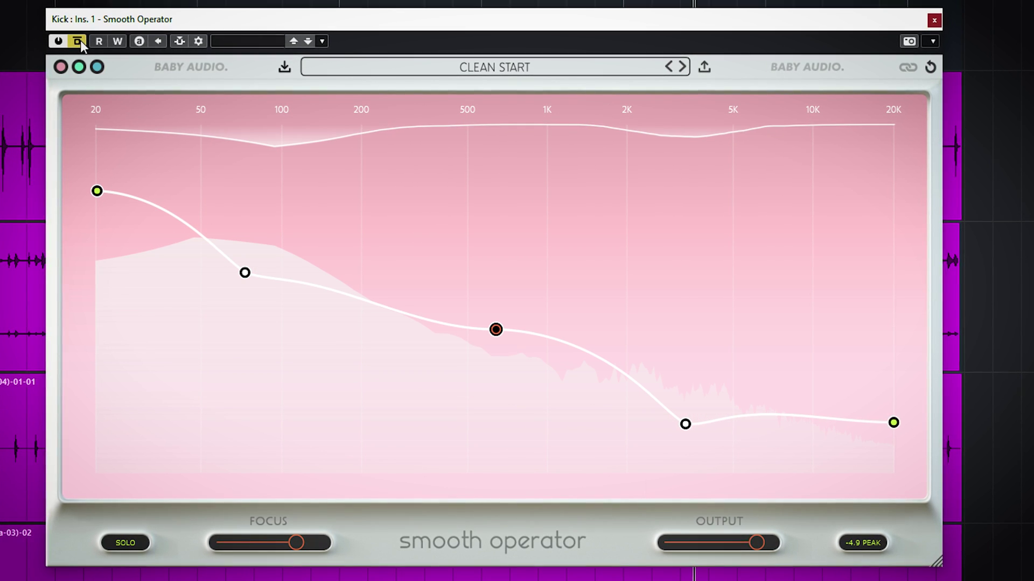
pyautogui.click(79, 41)
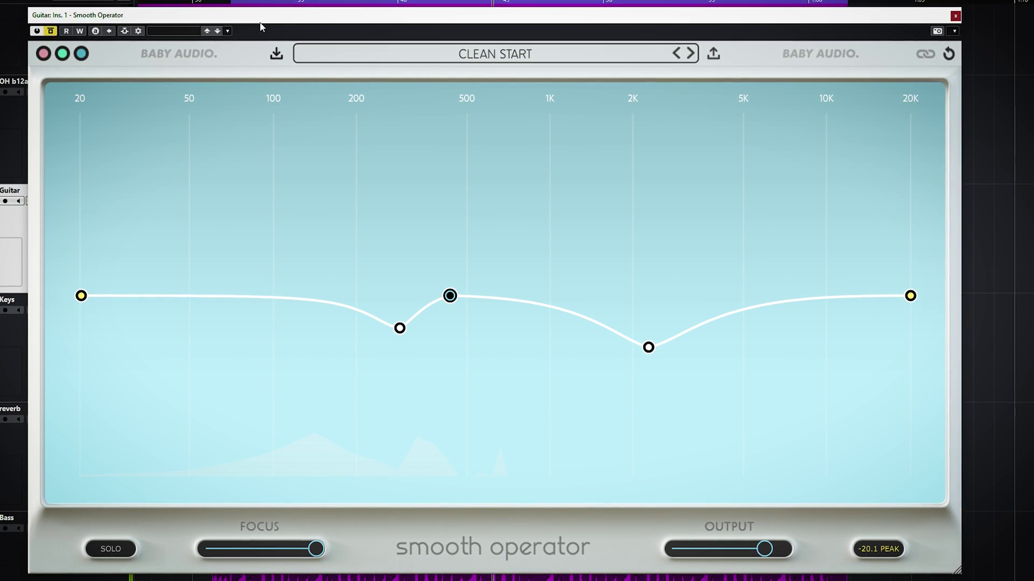
# Re-enable the Guitar Smooth Operator, inspect its cuts near 283 Hz and 2255 Hz, then bypass it again.
pyautogui.click(52, 27)
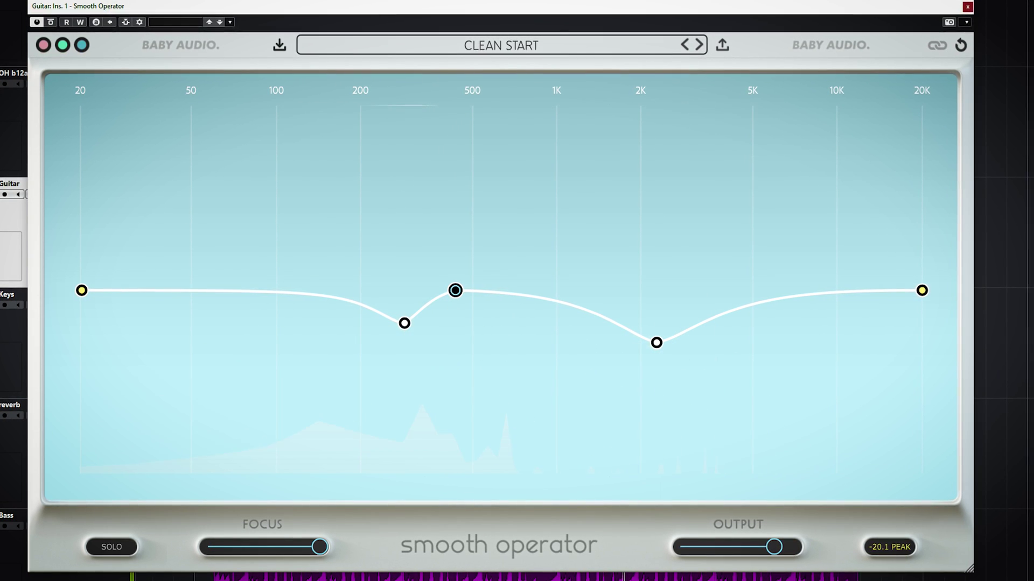
pyautogui.moveTo(111, 547)
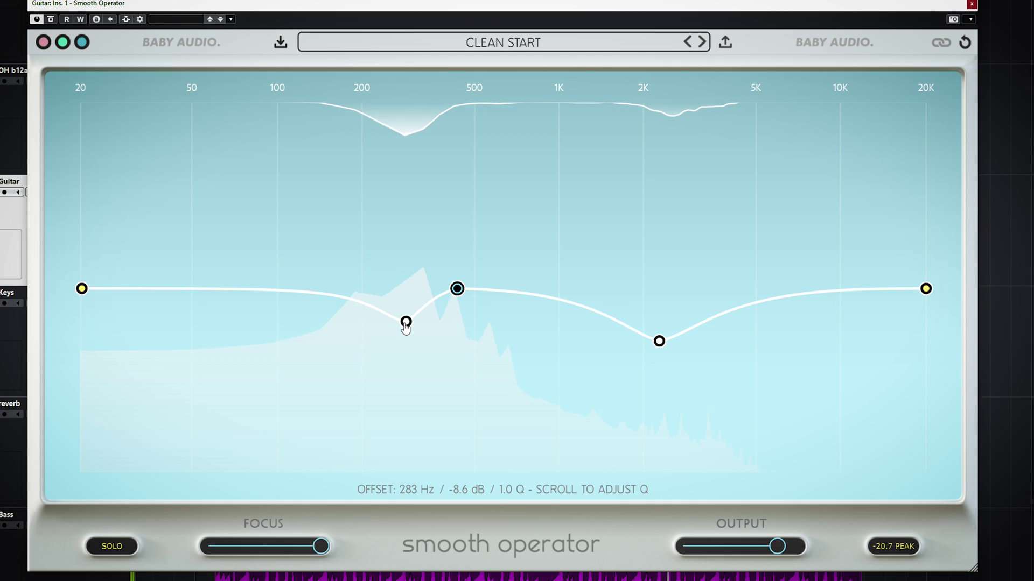
pyautogui.moveTo(658, 343)
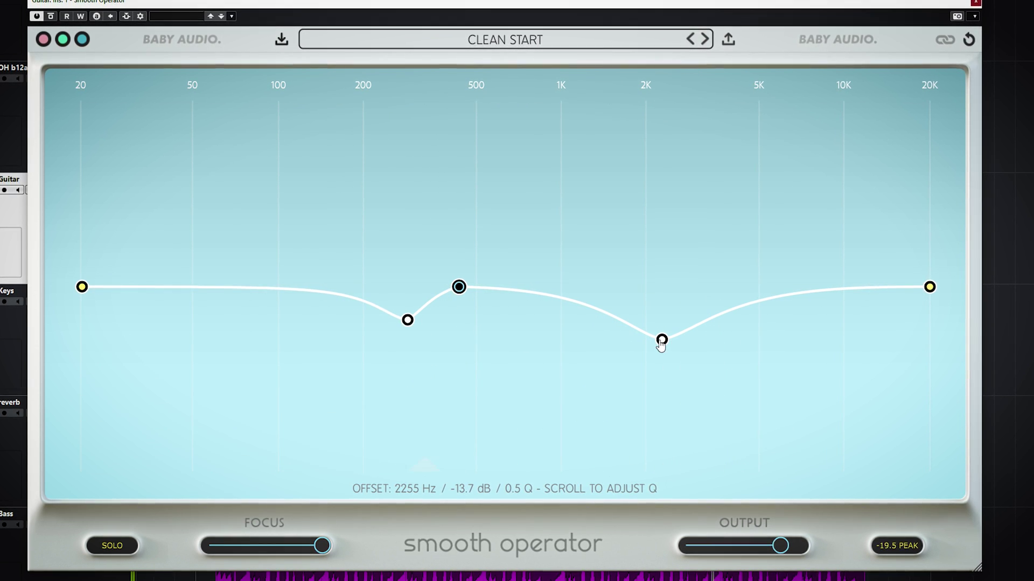
pyautogui.click(51, 16)
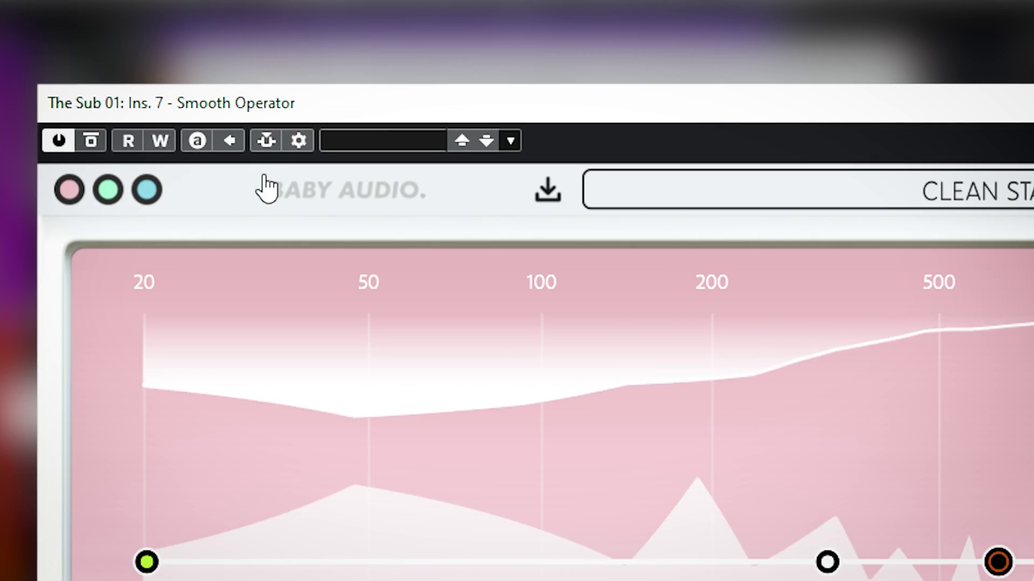
# Activate side-chain, add Kick e602 as the side-chain source, and turn on the plugin's side-chain link.
pyautogui.click(297, 128)
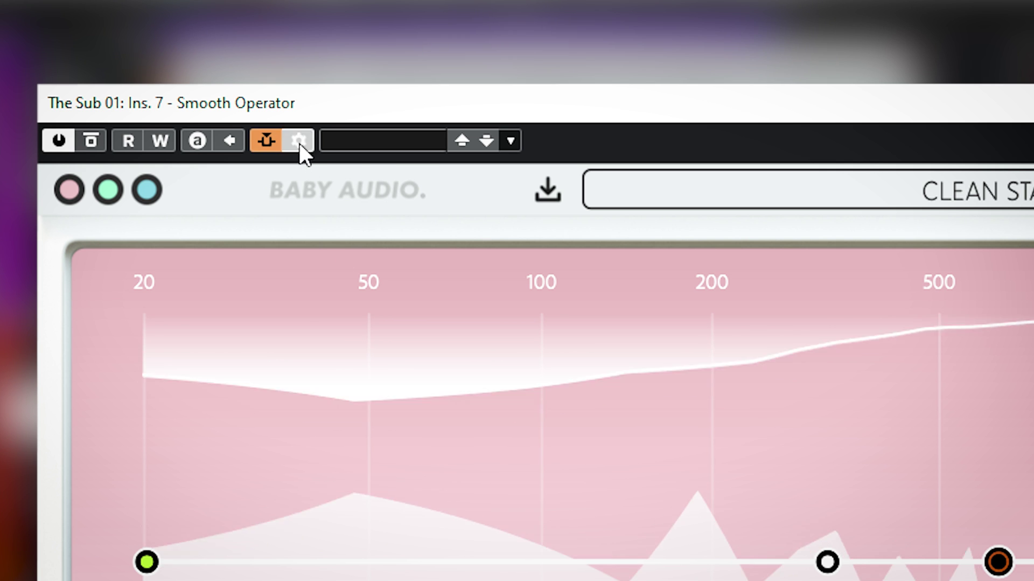
pyautogui.click(298, 142)
pyautogui.click(501, 284)
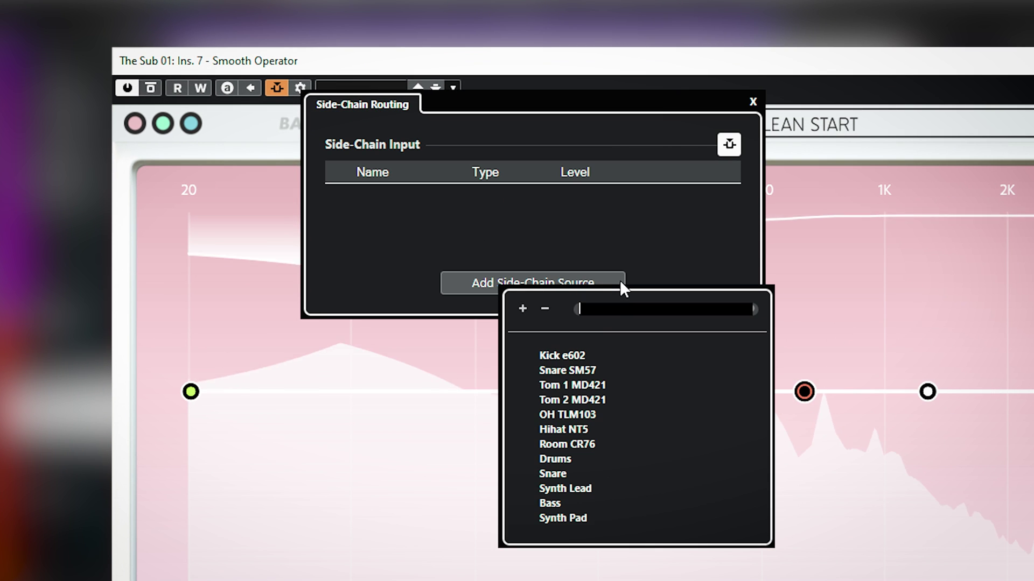
pyautogui.click(554, 356)
pyautogui.click(753, 102)
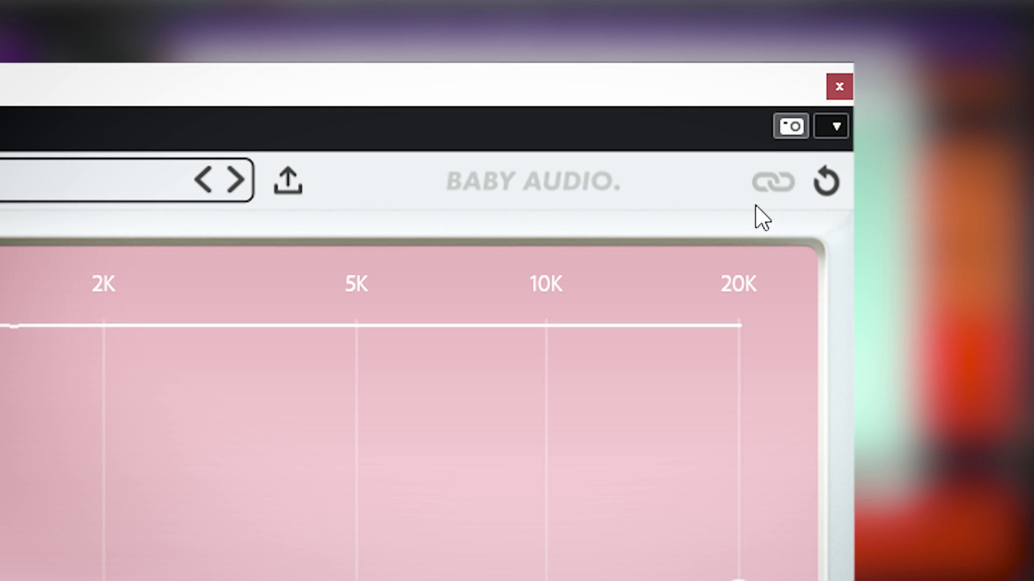
pyautogui.click(774, 183)
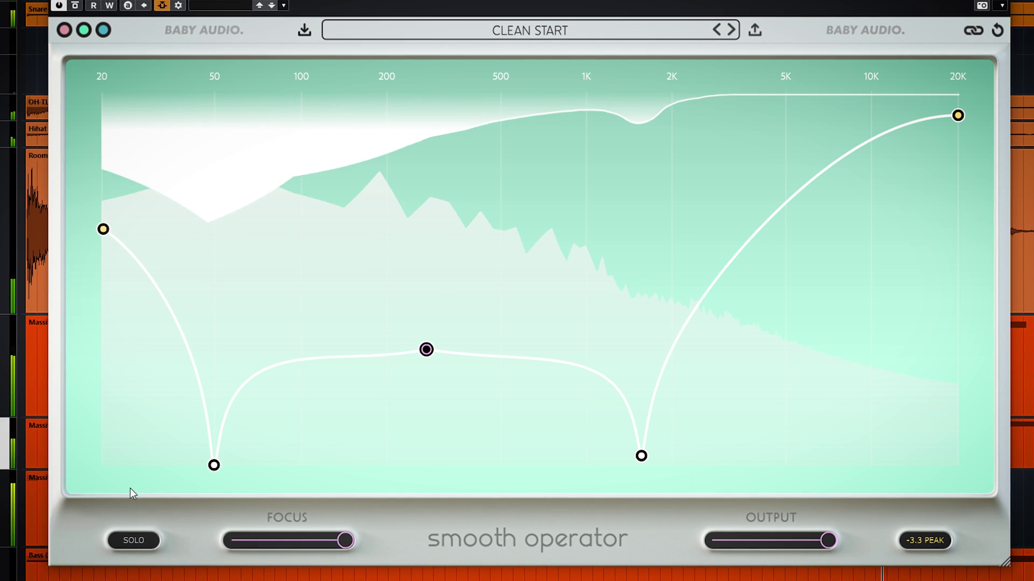
# Raise the threshold to about -31 dB and deepen the low notch to 49 Hz, -53.6 dB.
pyautogui.moveTo(427, 353)
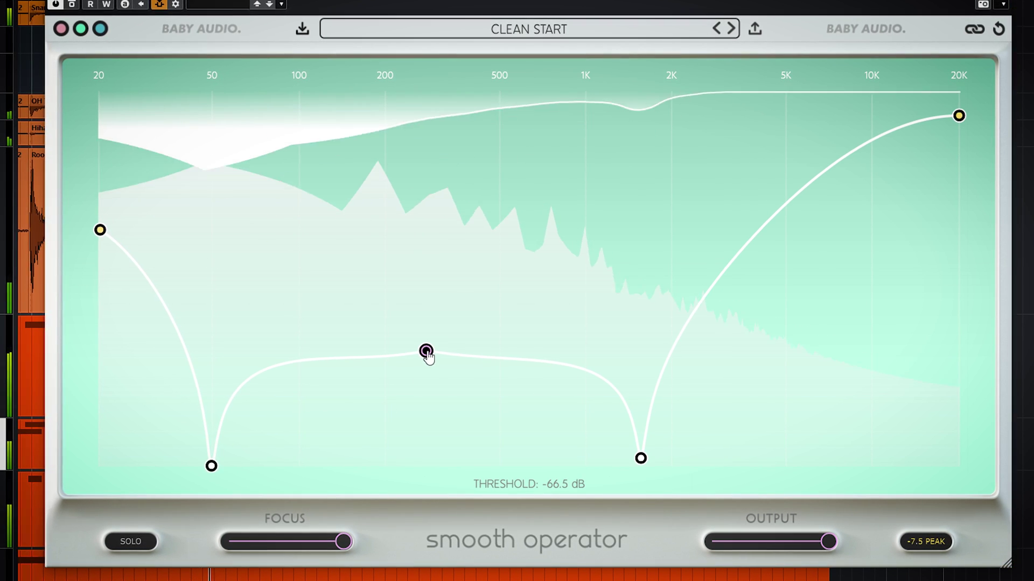
pyautogui.moveTo(427, 353); pyautogui.dragTo(400, 347)
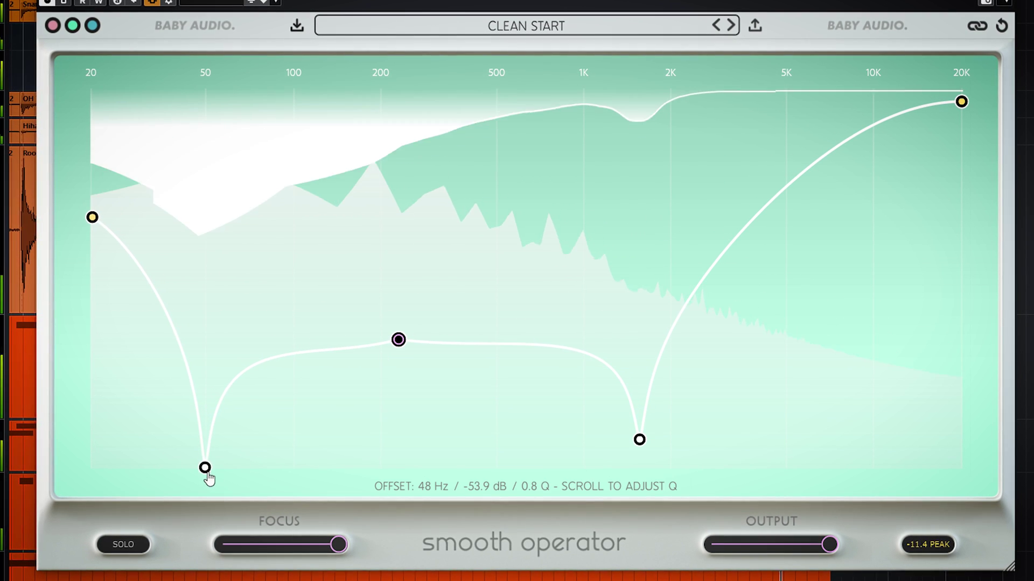
pyautogui.moveTo(207, 477); pyautogui.dragTo(197, 437)
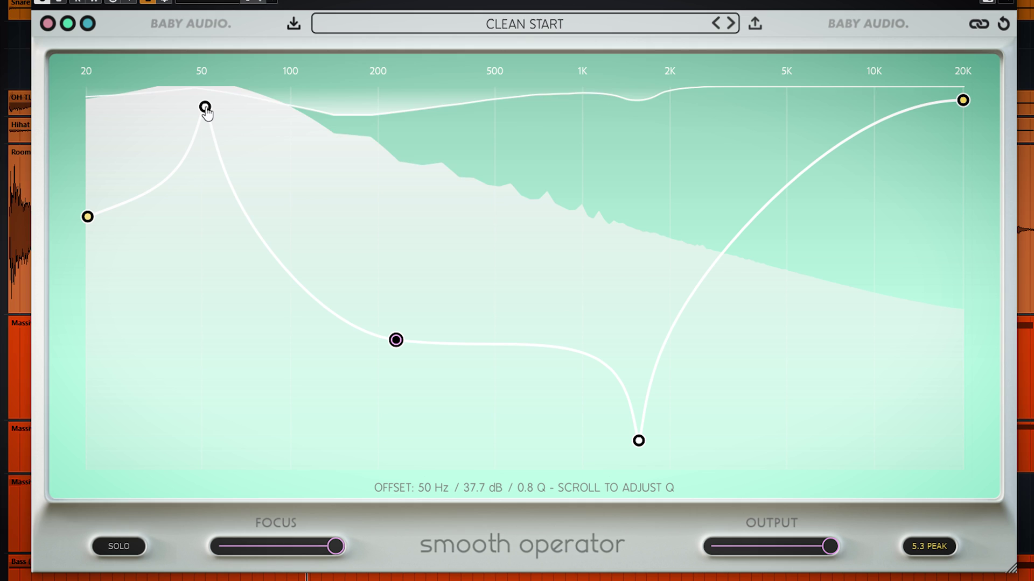
pyautogui.moveTo(220, 443); pyautogui.dragTo(207, 483)
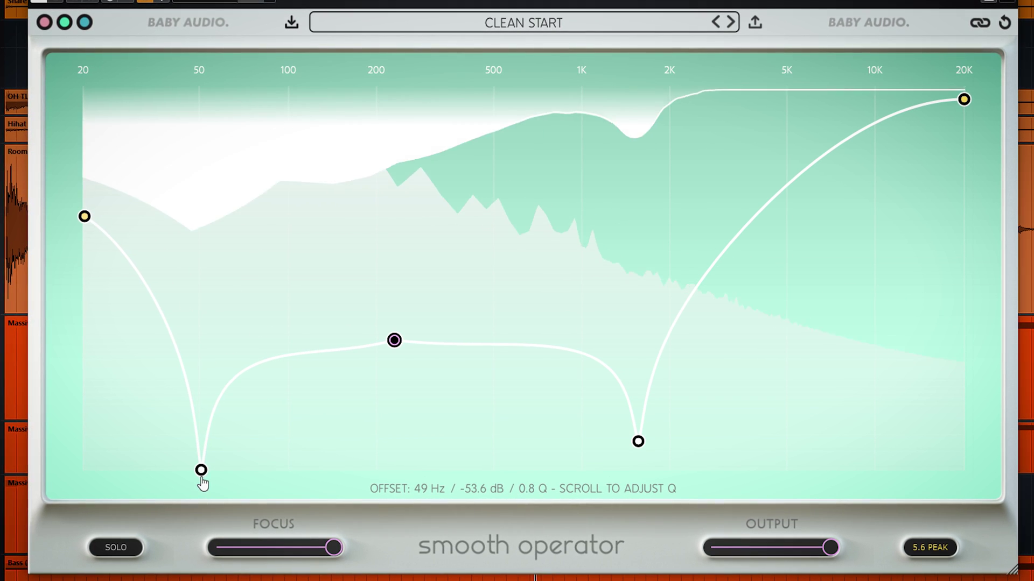